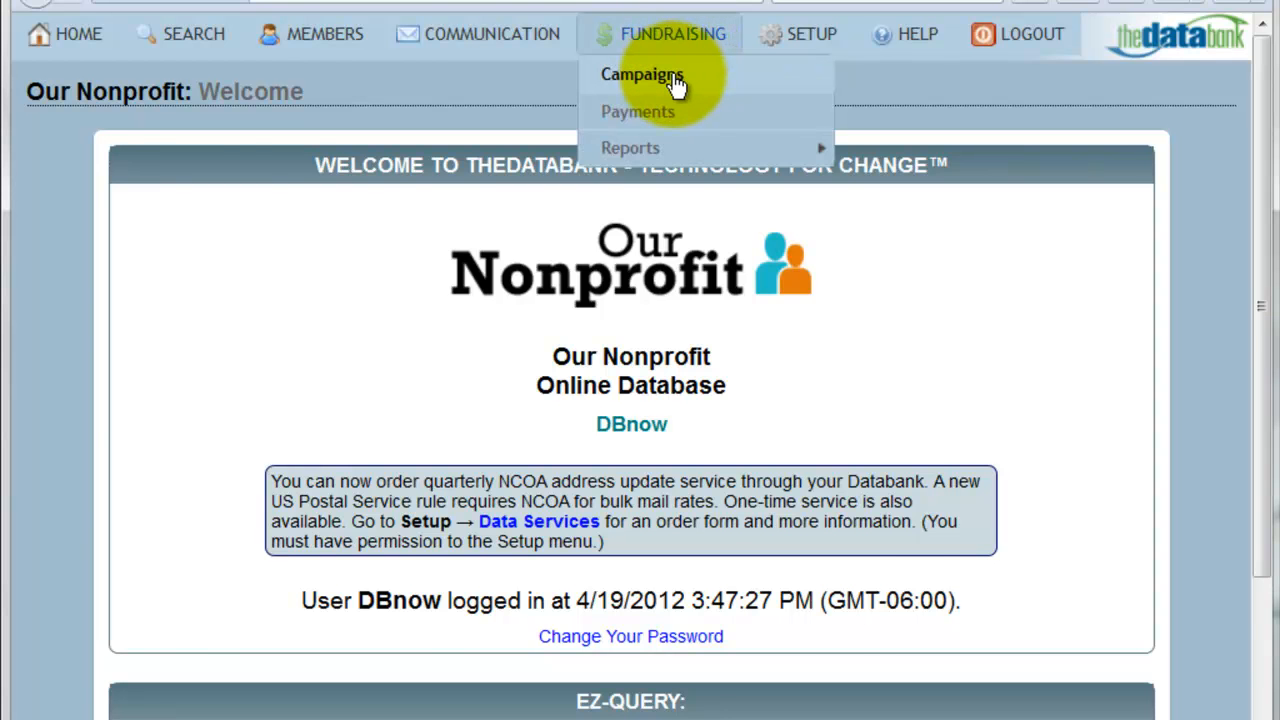
Add and submit a new campaign record named Awards Banquet 2012 with the full campaign code banquet2012
click(676, 86)
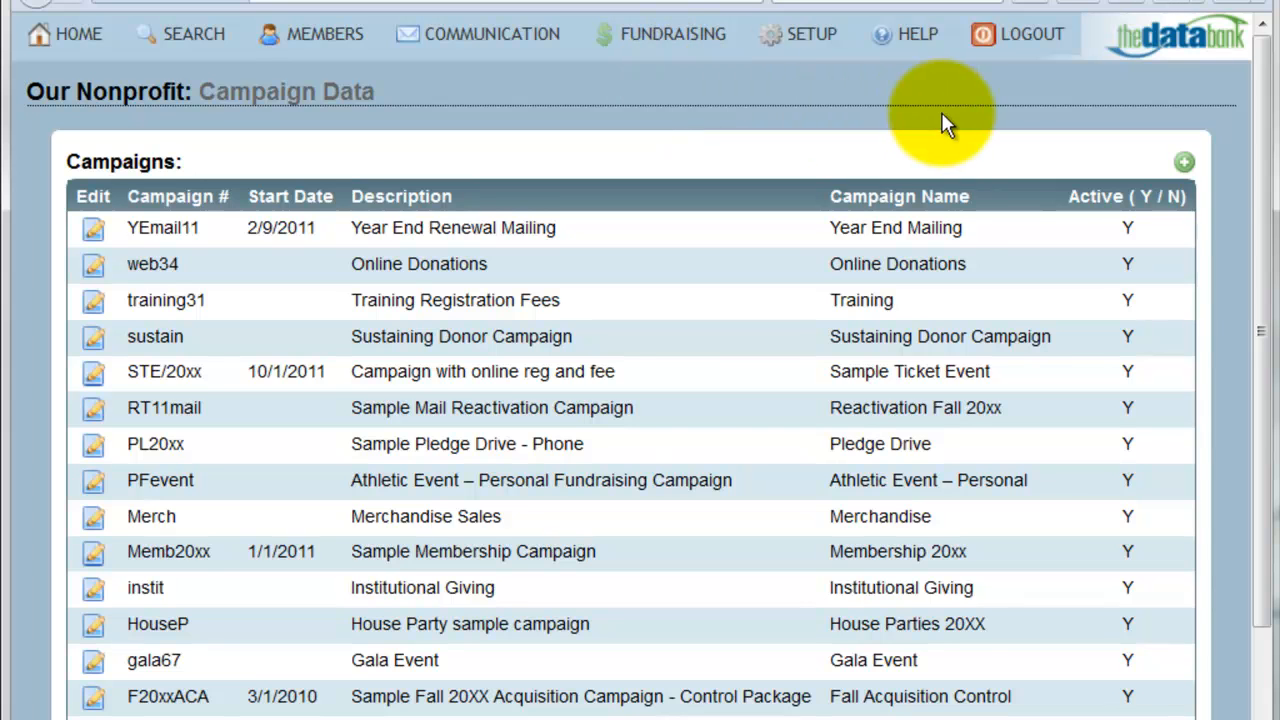
click(1184, 163)
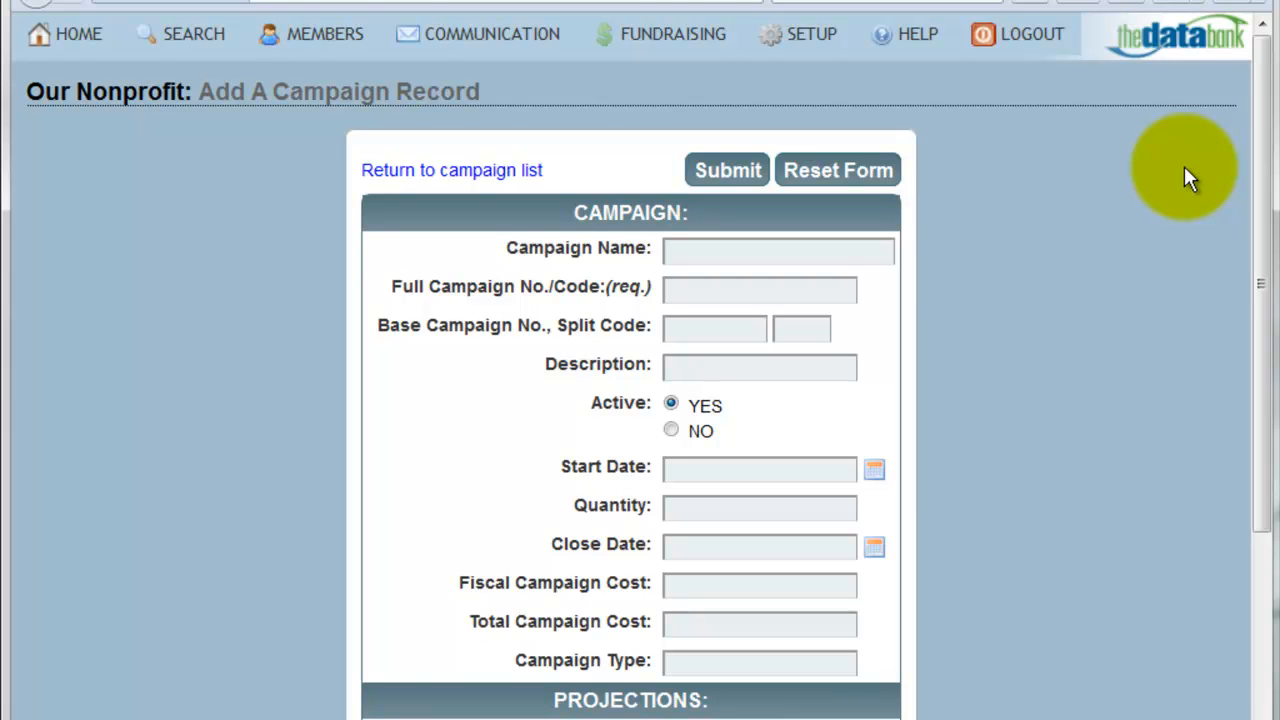
click(799, 288)
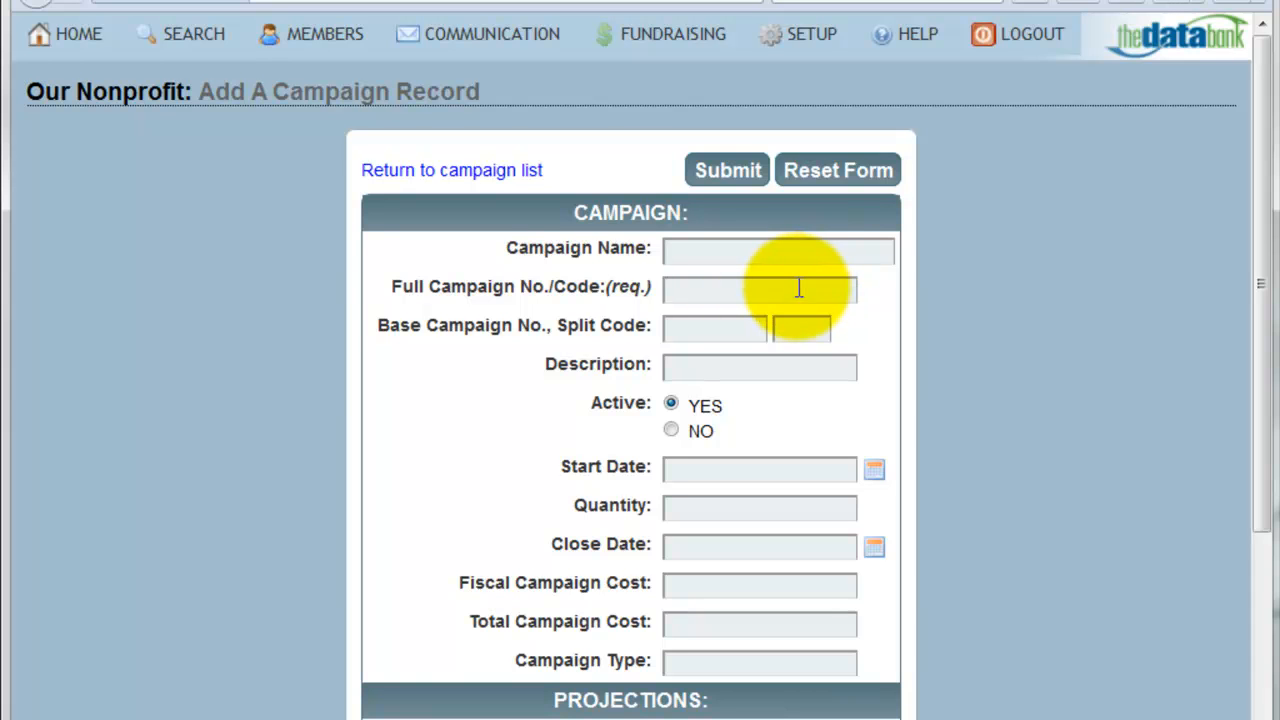
text(banquet2012)
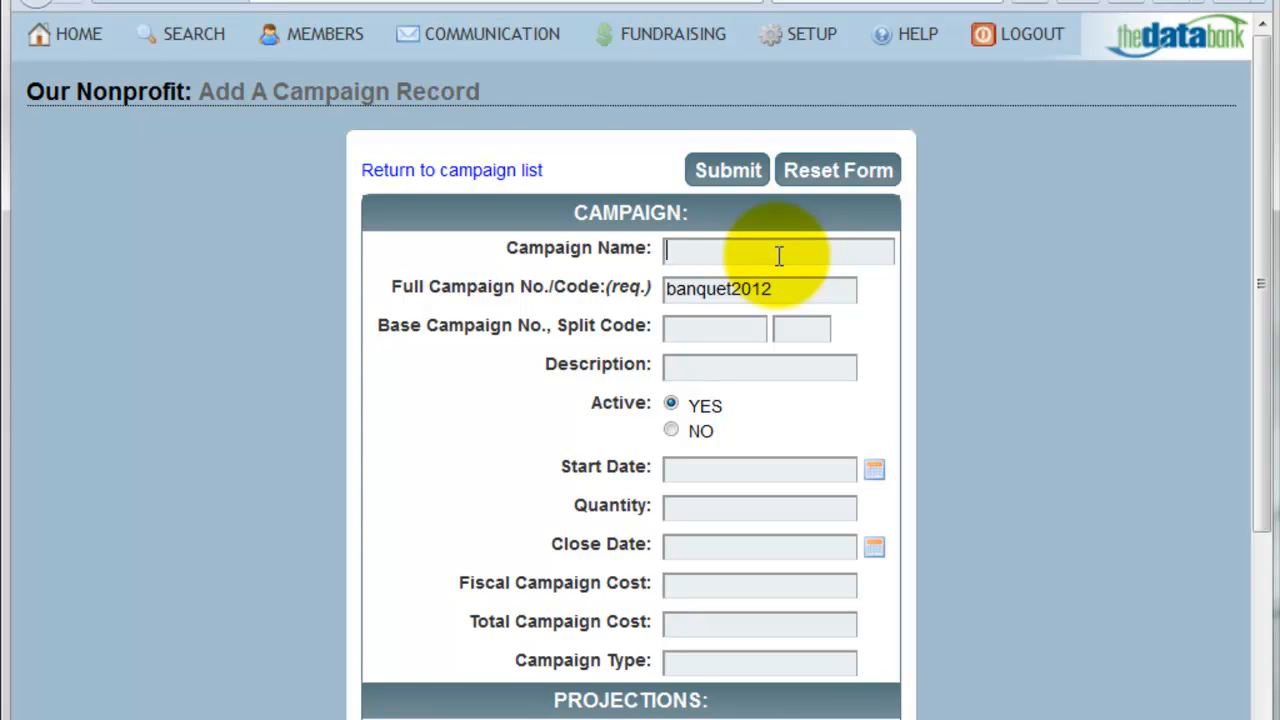
text(Awards Banquet 2012)
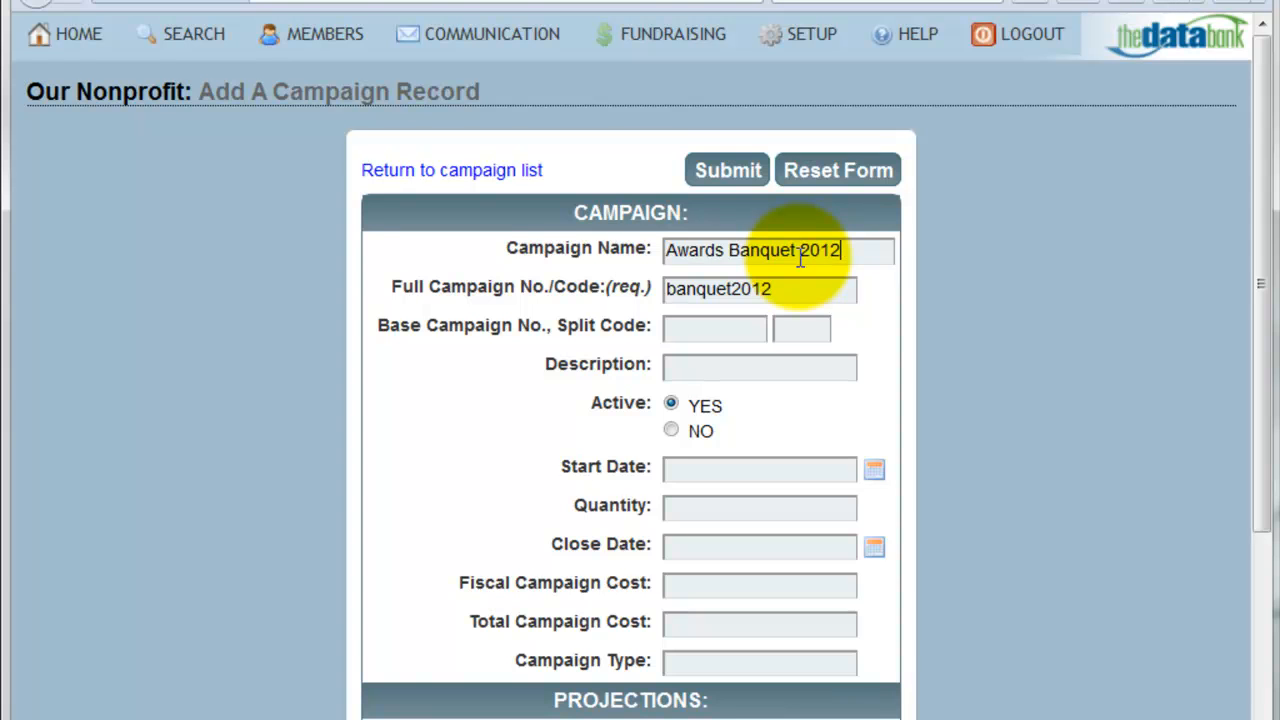
click(740, 172)
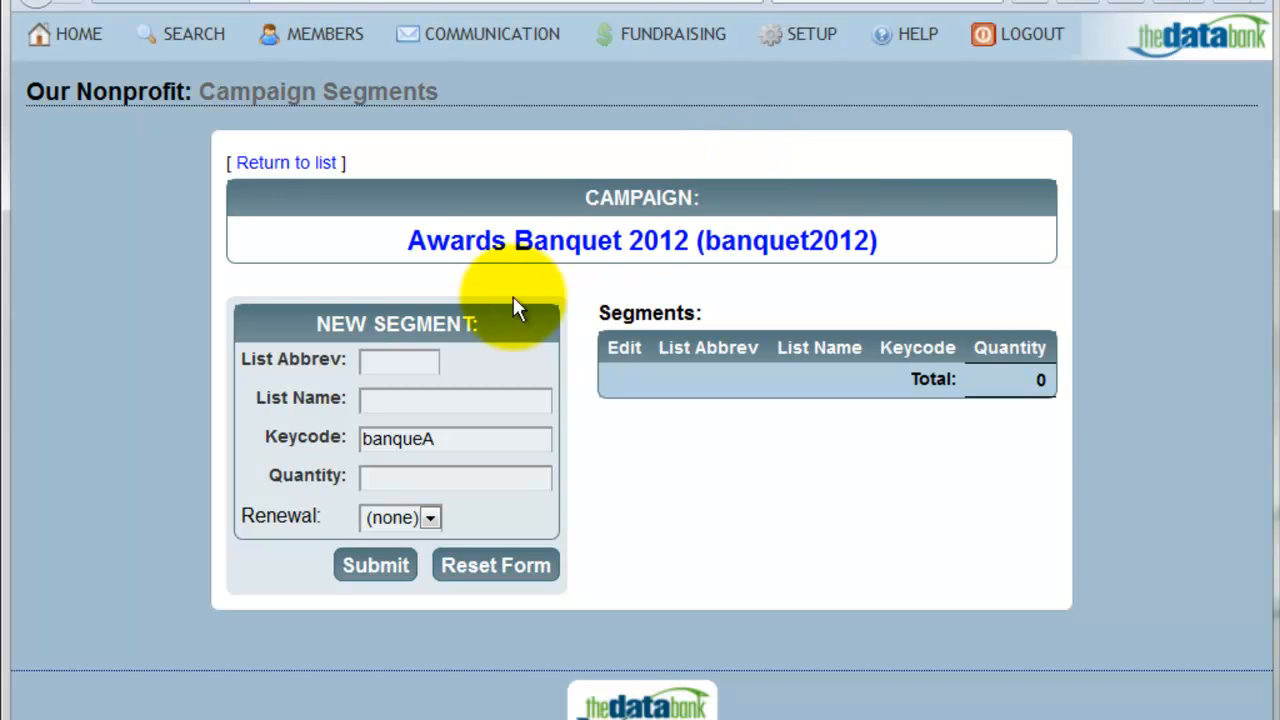
Add a segment to the Awards Banquet 2012 campaign with list abbreviation tblsales and list name Table Sales
drag(316, 322, 490, 330)
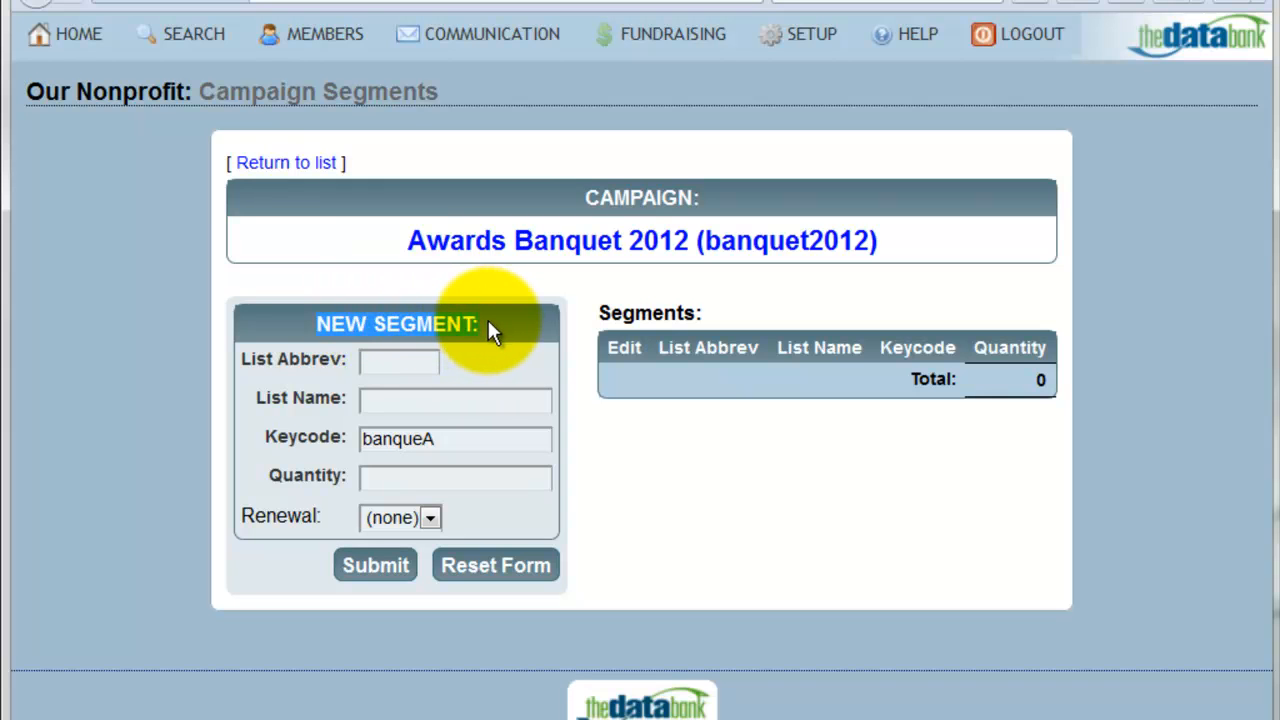
click(388, 362)
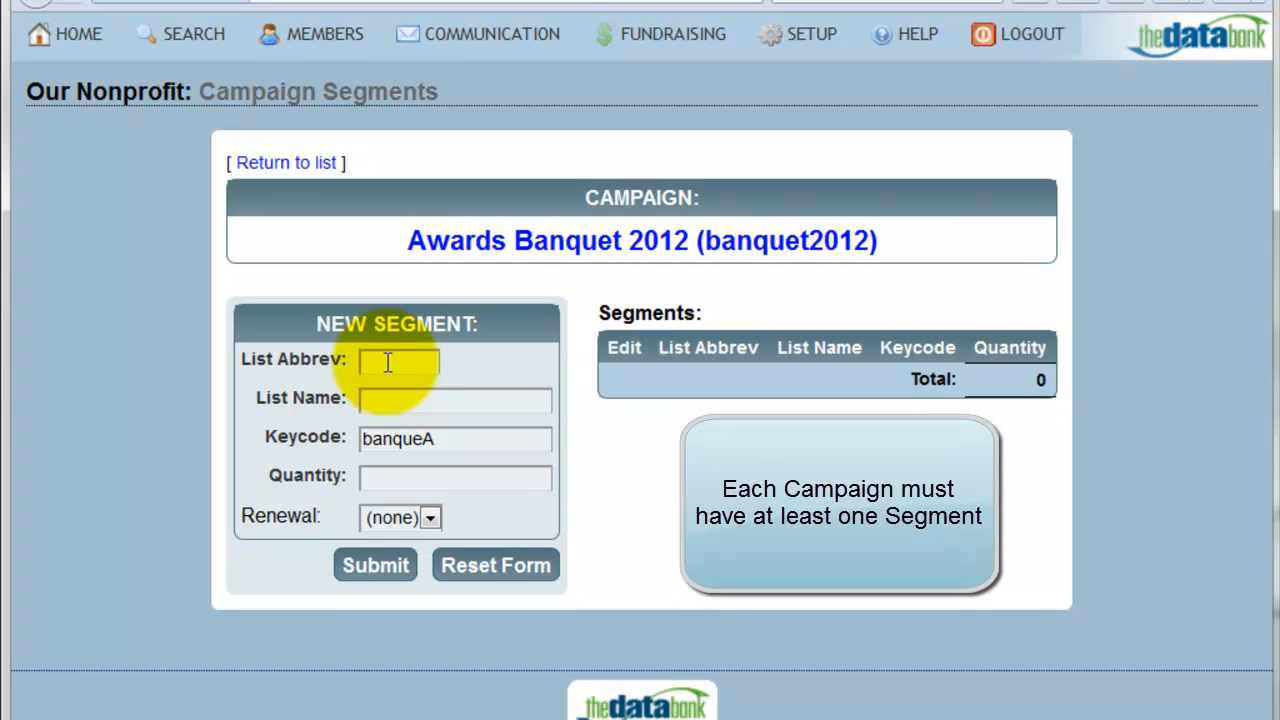
text(tblsales)
click(372, 394)
text(Table Sales)
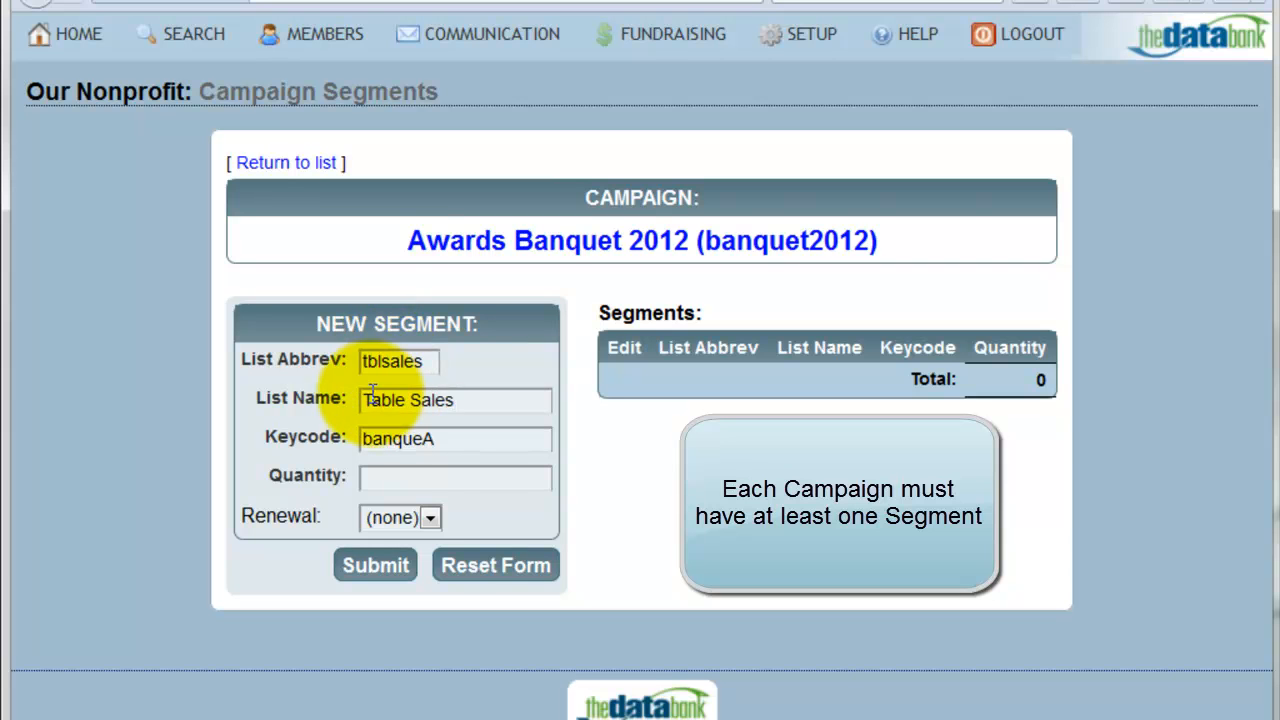
click(383, 557)
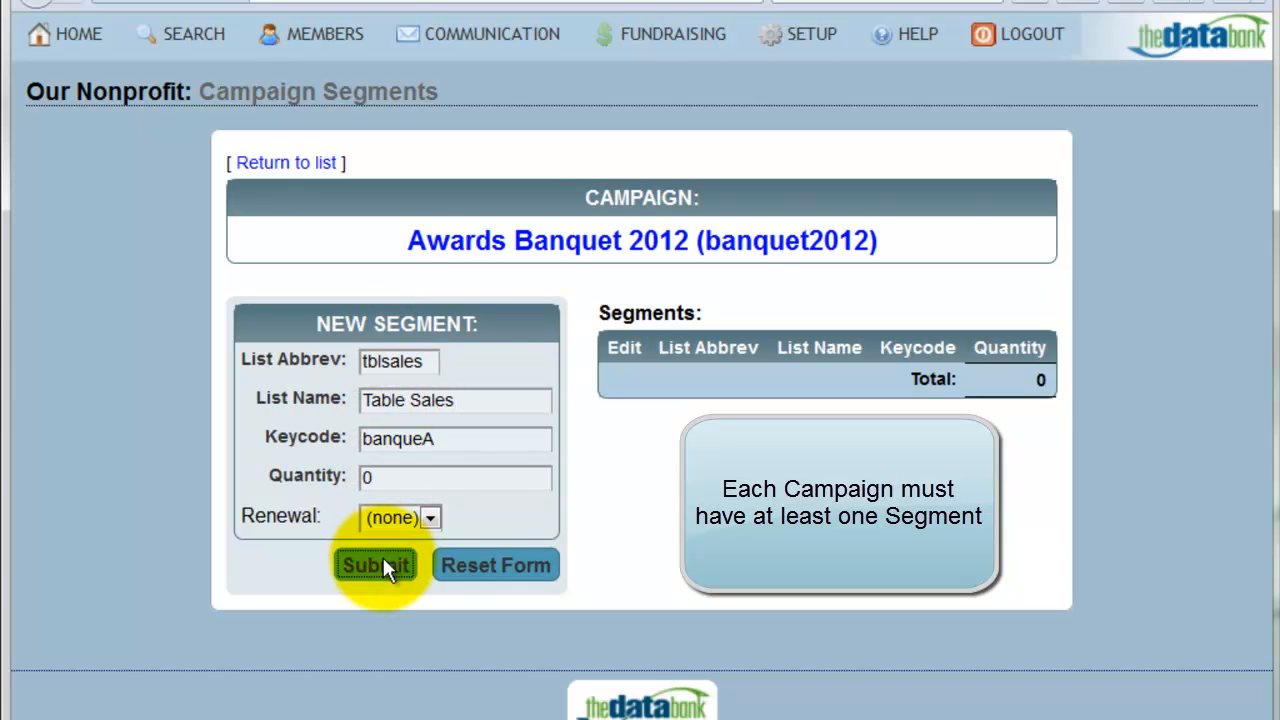
click(395, 357)
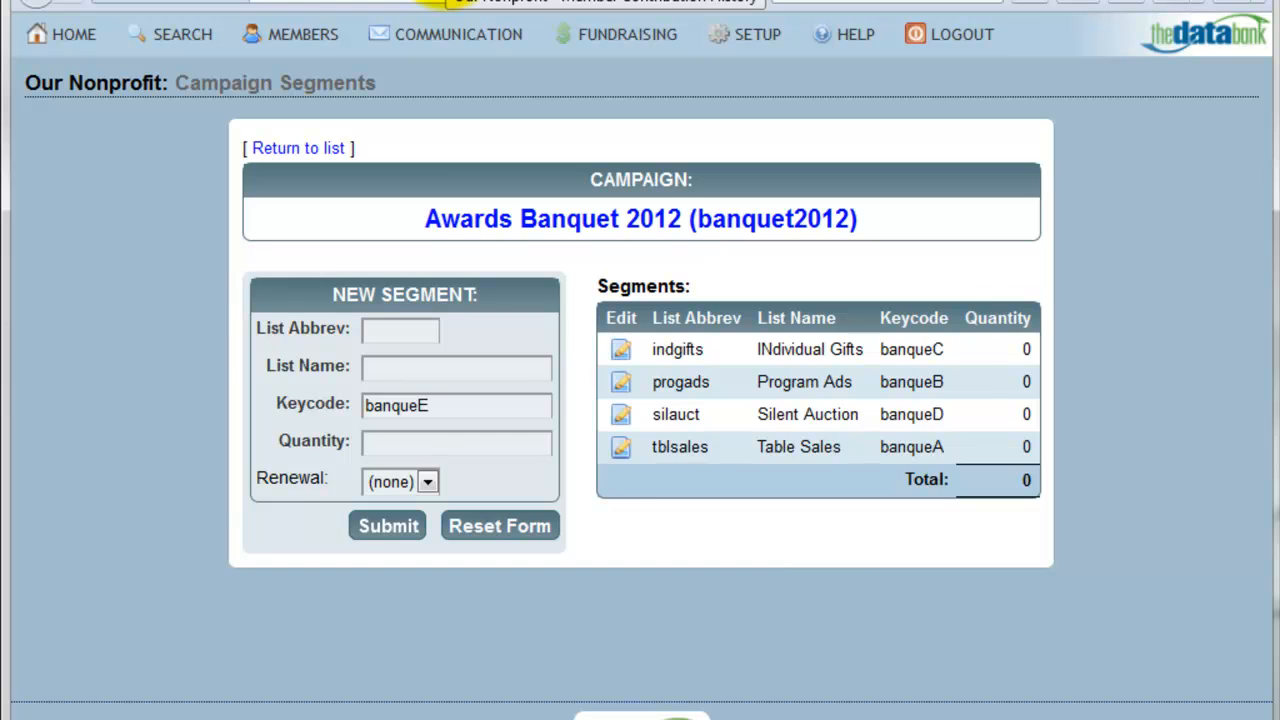
In the member's new contribution form, choose the banquet2012 Awards Banquet 2012 campaign and the banqueC INdividual Gifts list
click(443, 4)
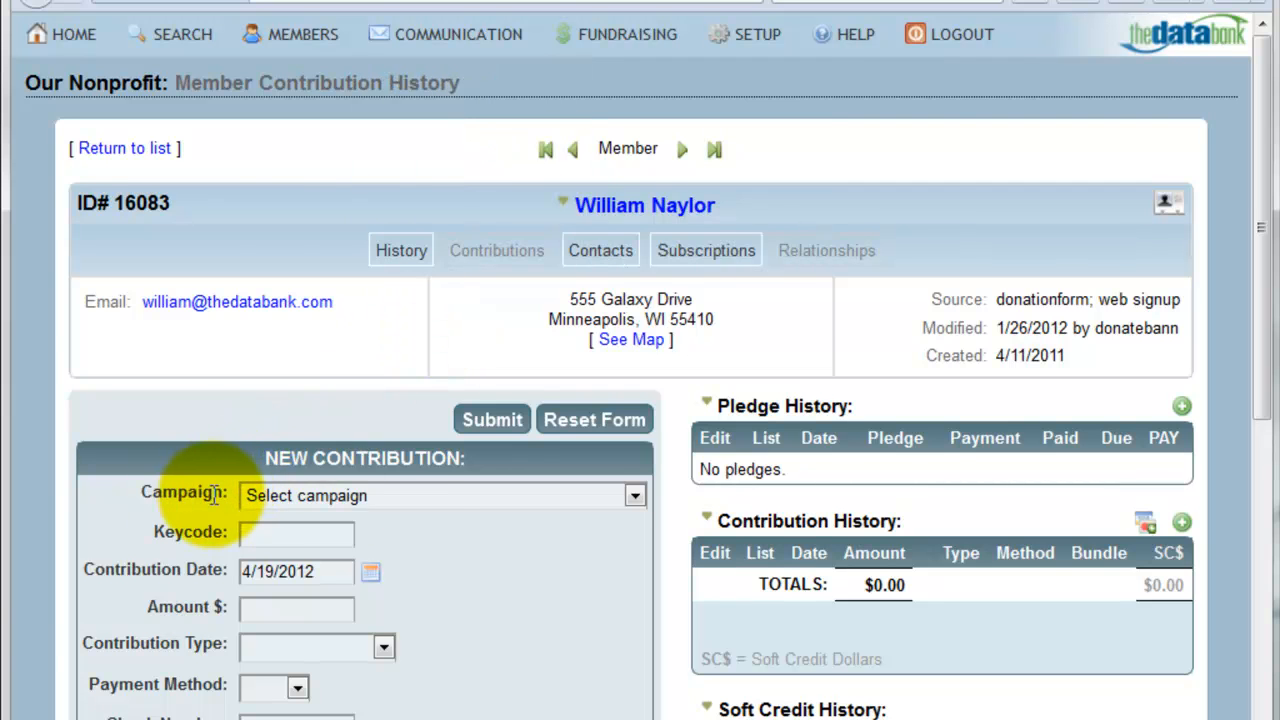
click(411, 500)
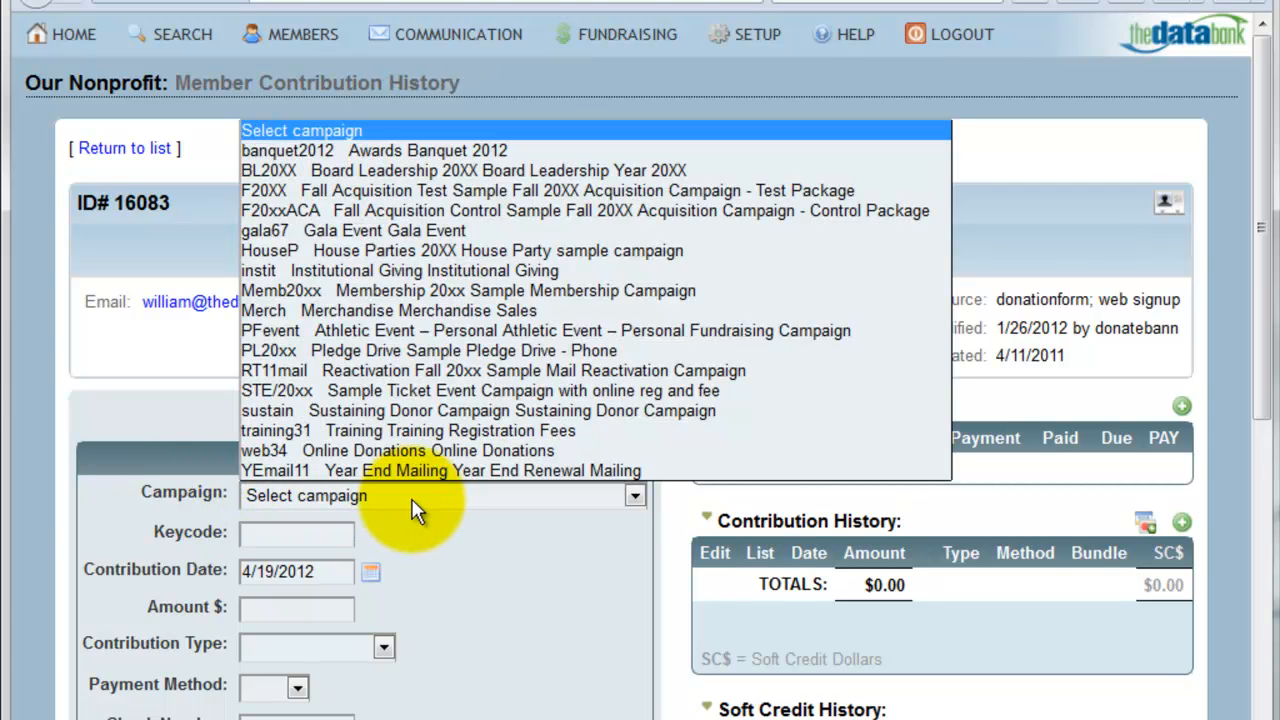
click(404, 160)
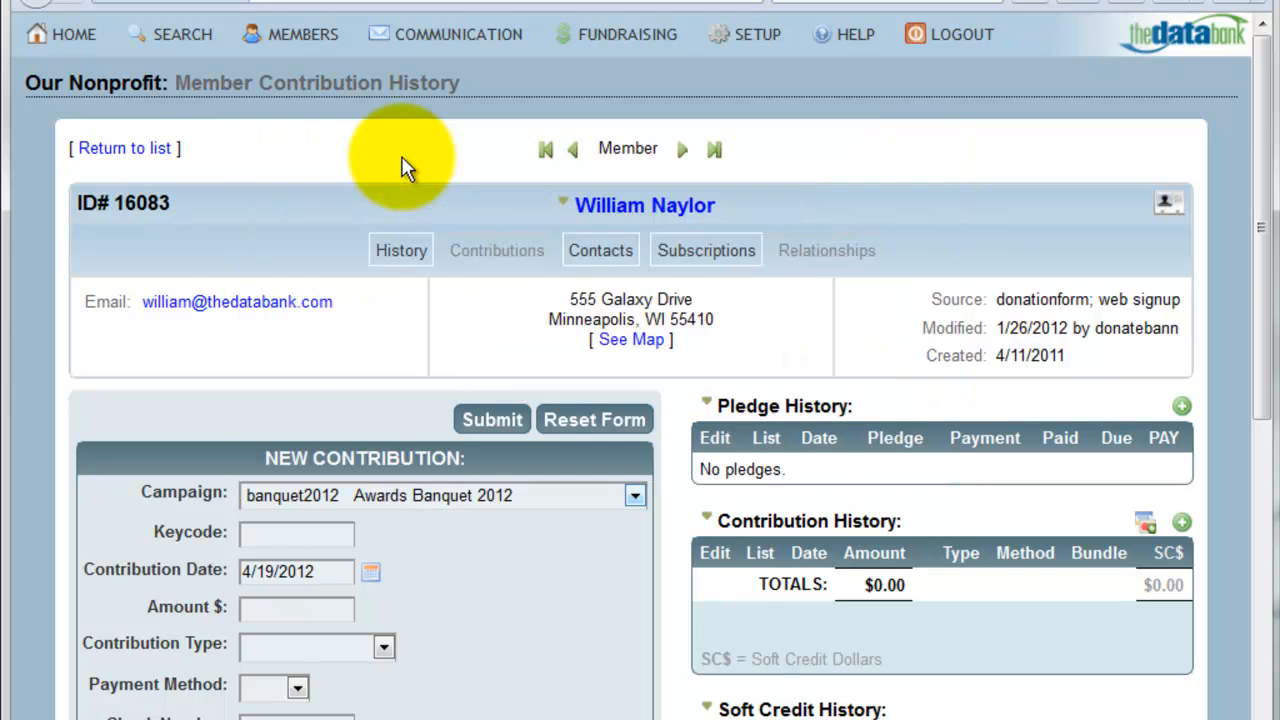
click(447, 537)
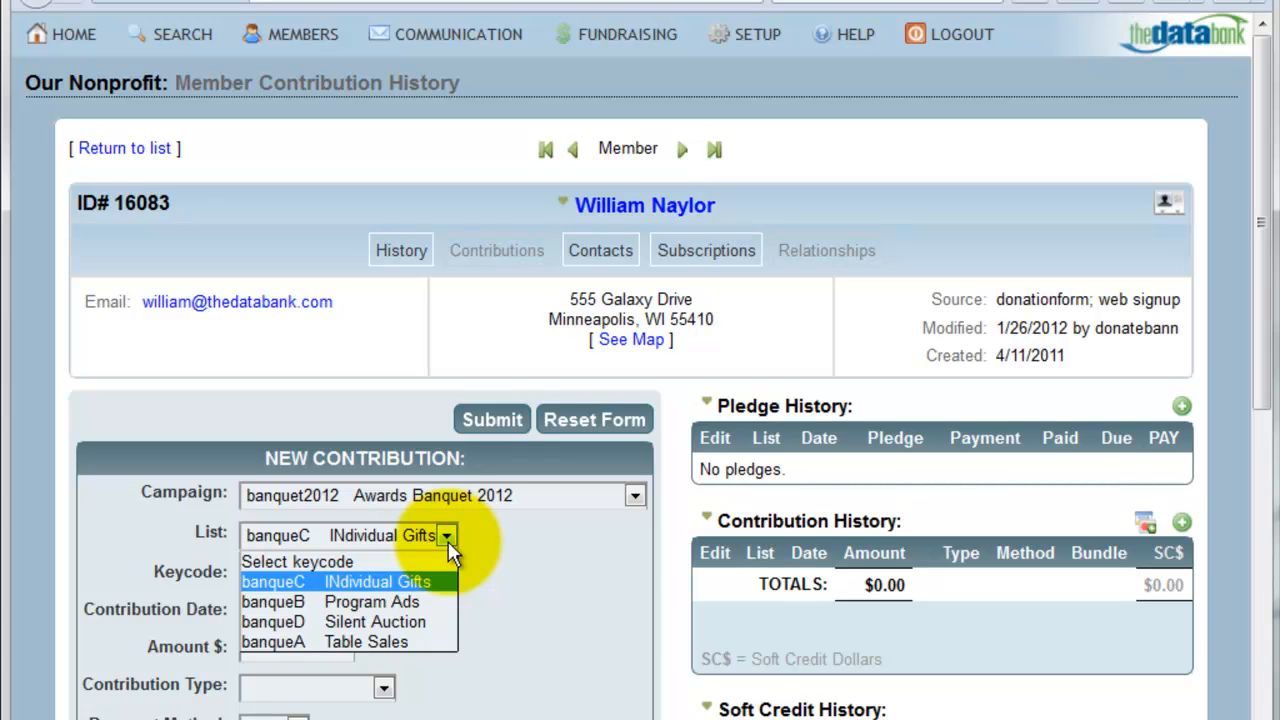
click(444, 584)
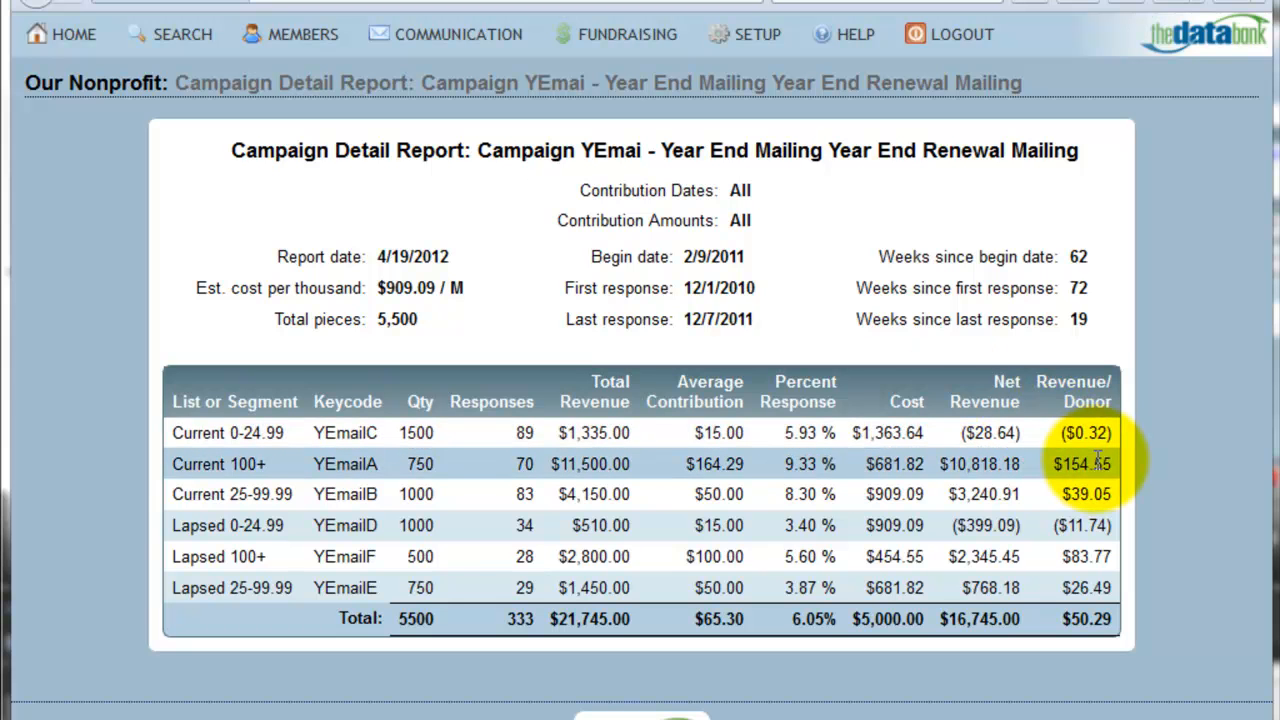
Review the Year End Mailing campaign's start date, total sent, total campaign cost and projections, and open its Current 0-24.99 segment for editing
click(600, 84)
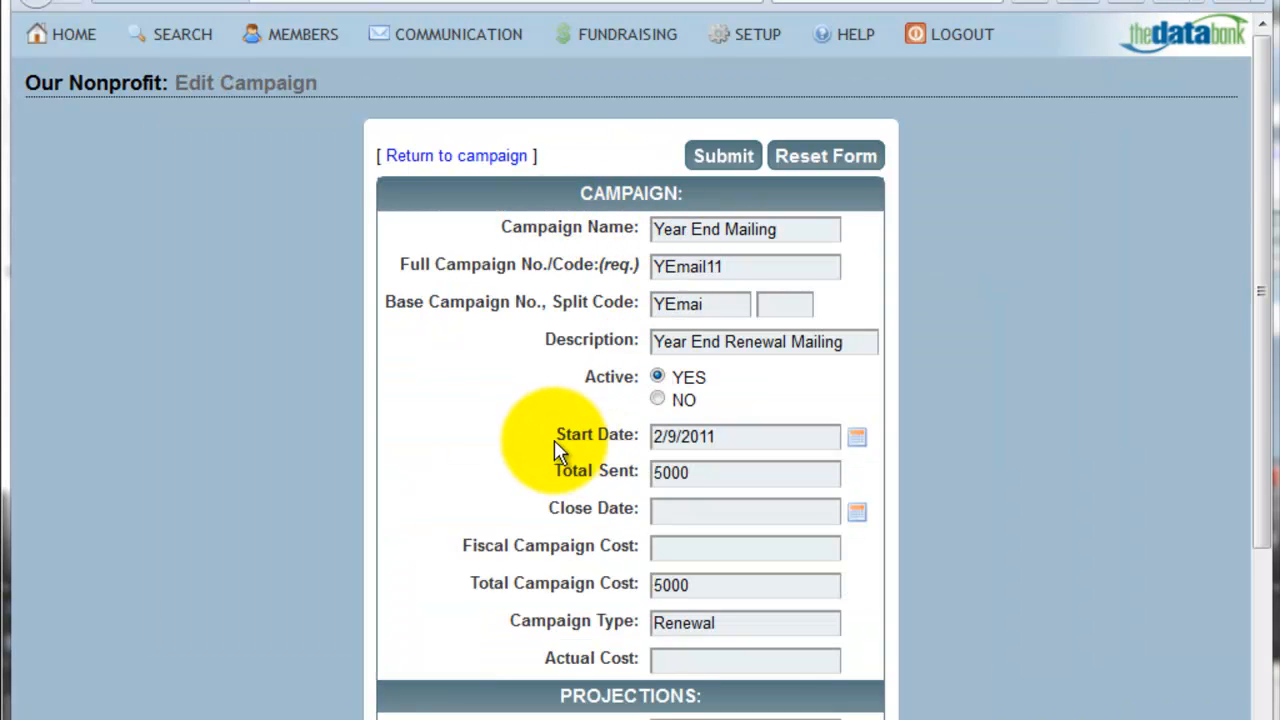
drag(550, 443, 645, 460)
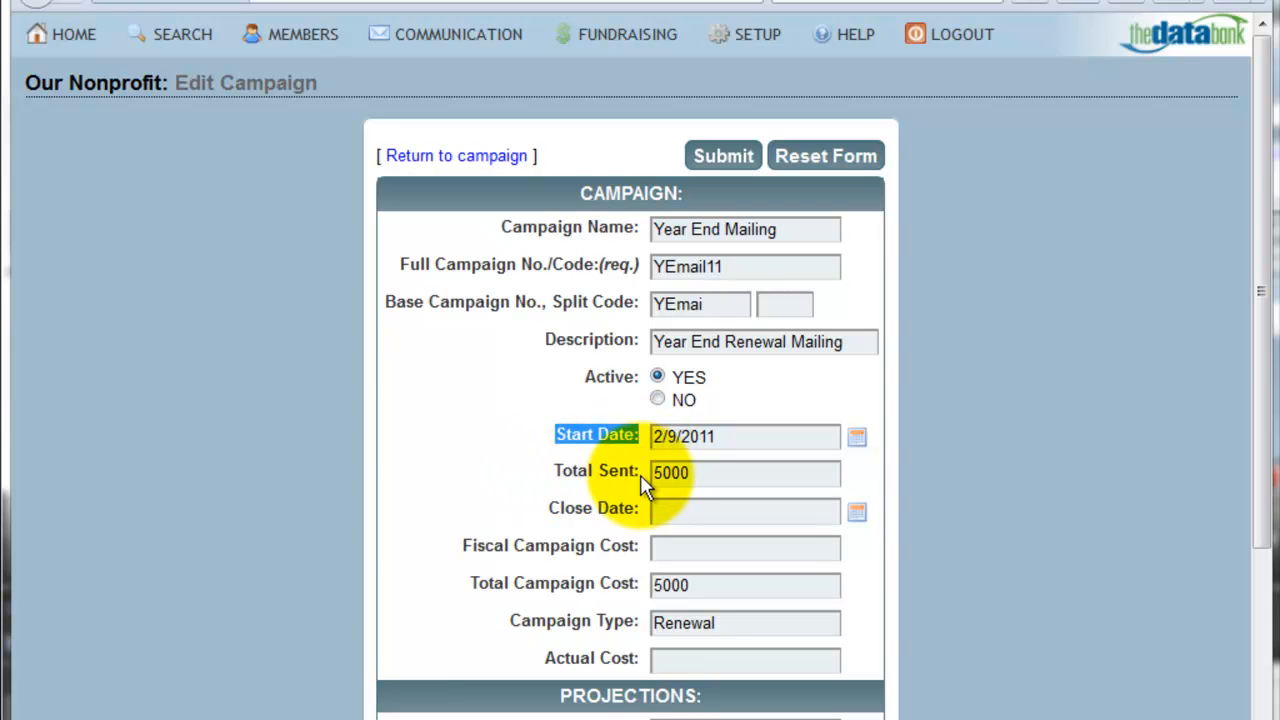
triple_click(640, 475)
drag(470, 585, 640, 583)
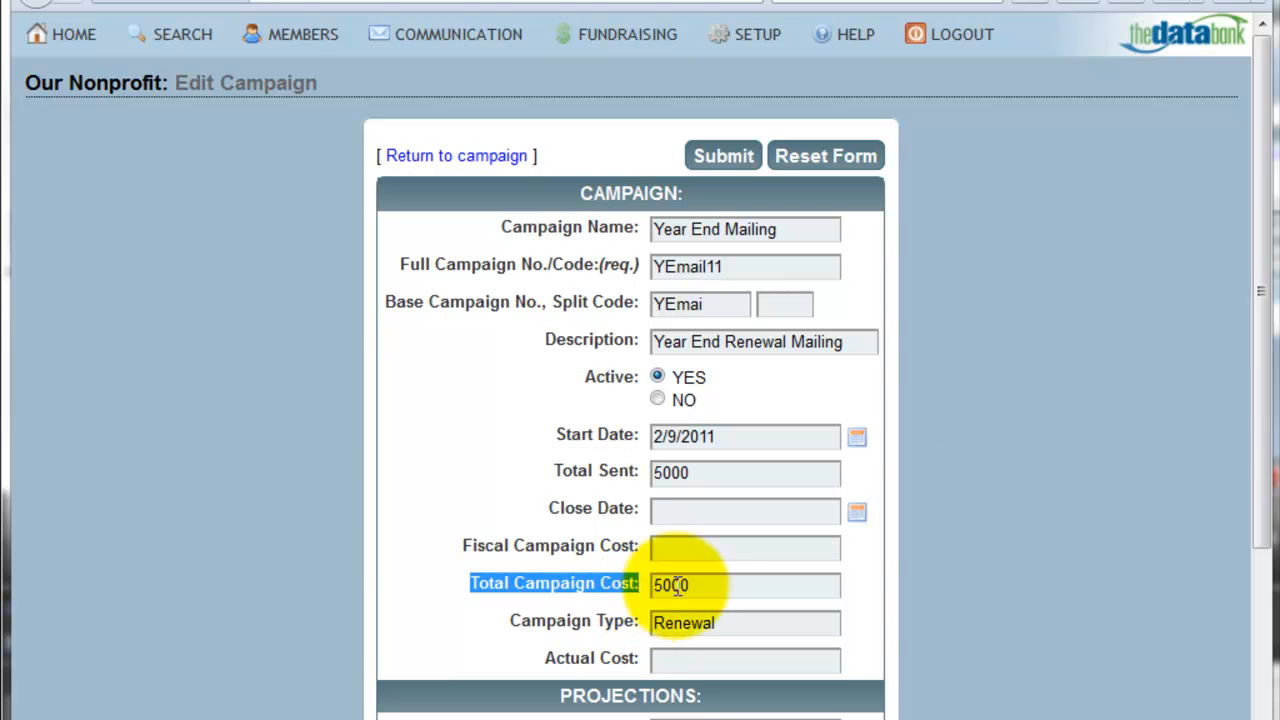
drag(1265, 430, 1275, 640)
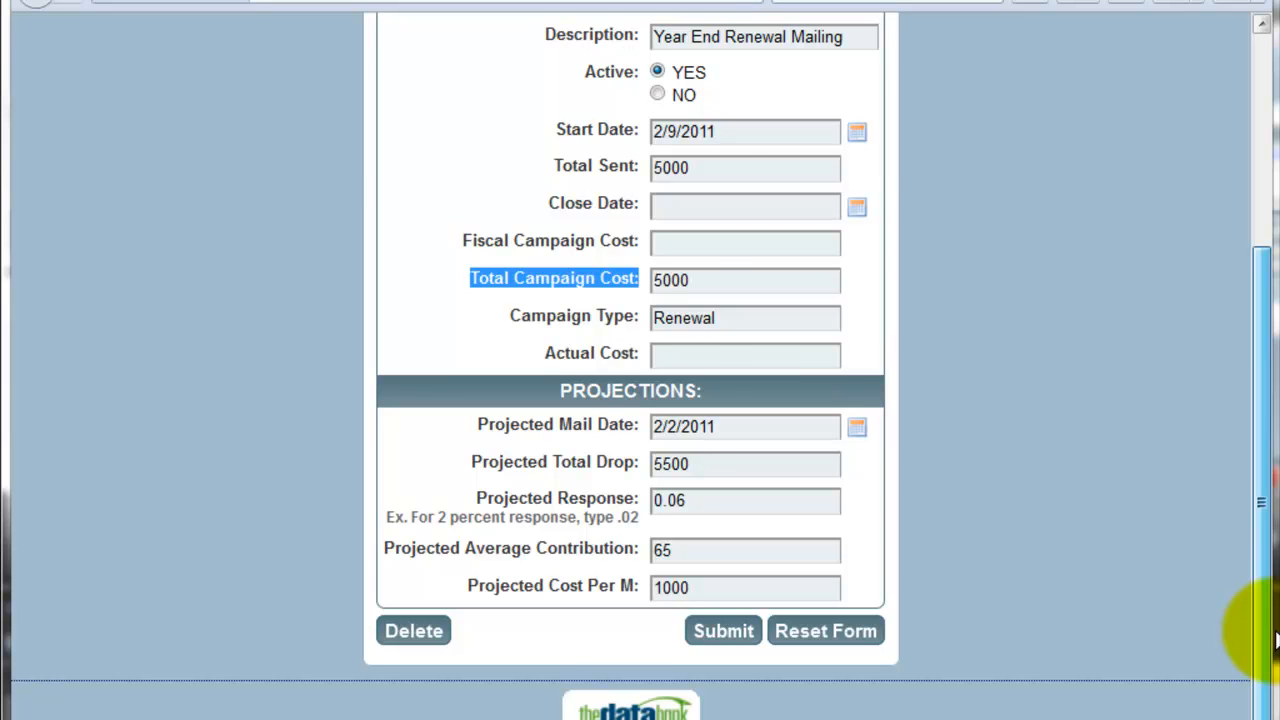
drag(1266, 529, 1255, 305)
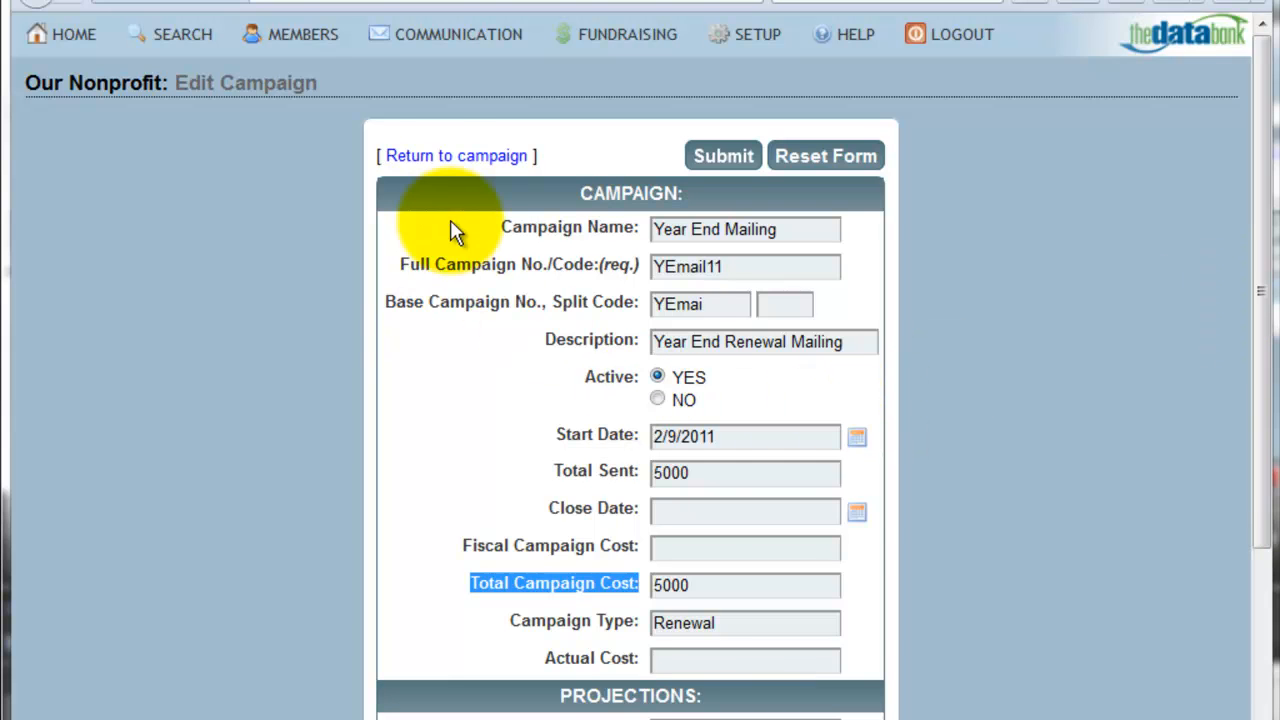
click(436, 158)
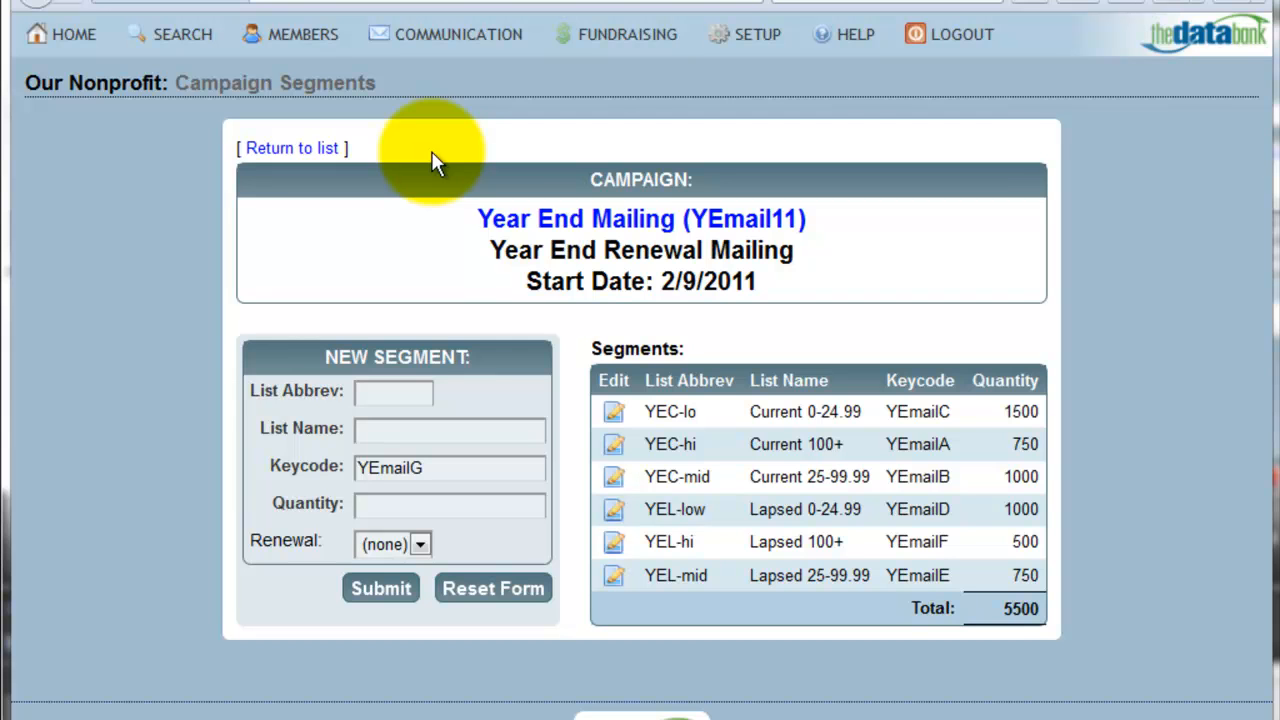
click(614, 412)
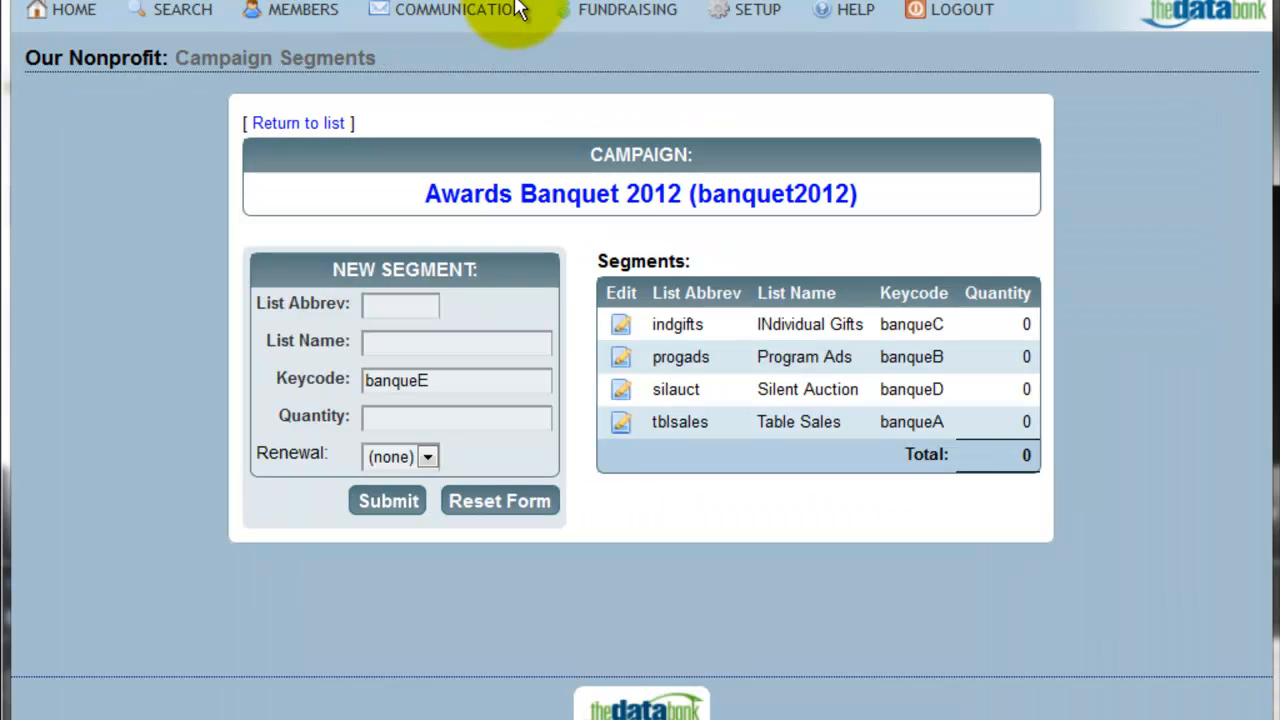
Open the Awards Banquet 2012 campaign from the list of campaigns
mouse_move(600, 12)
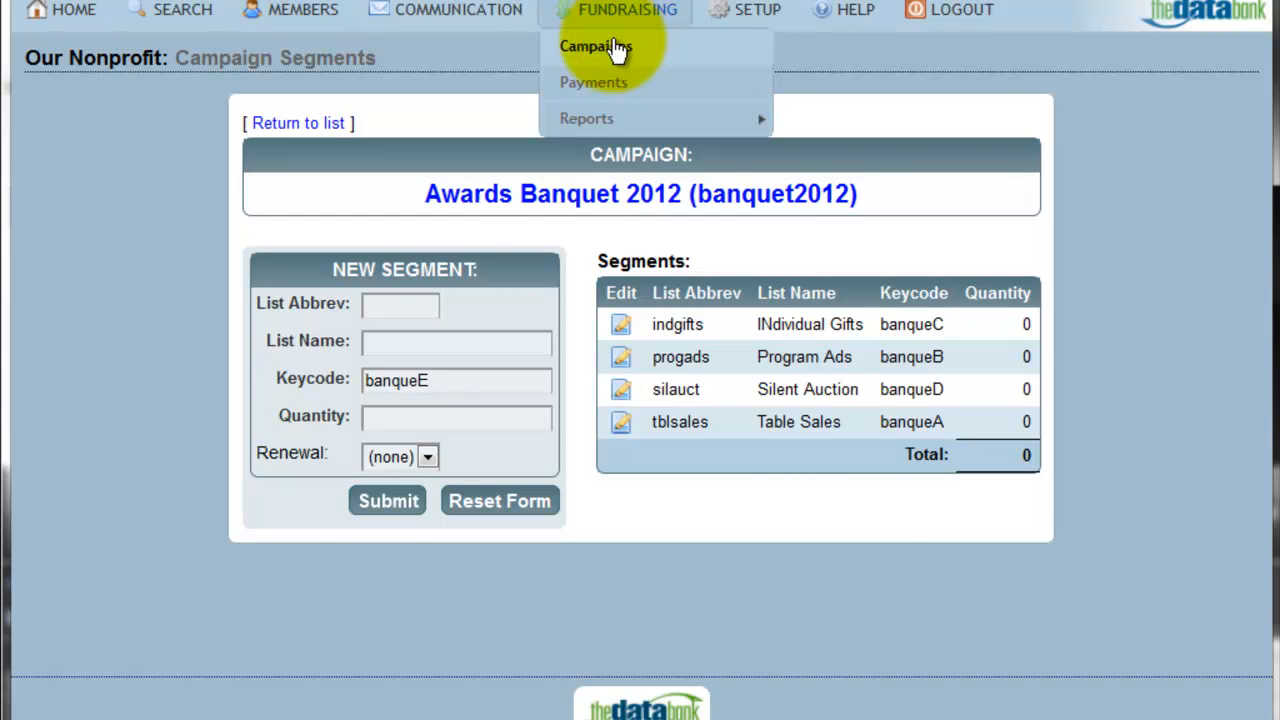
click(615, 48)
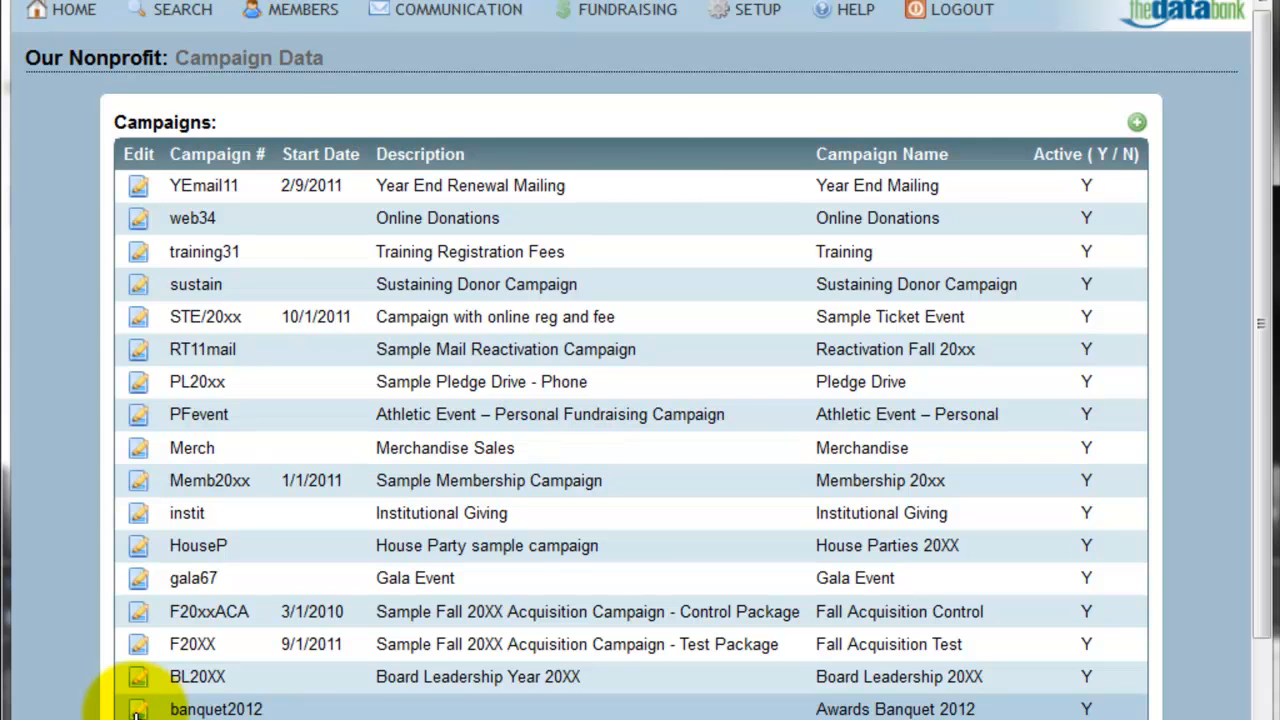
click(137, 709)
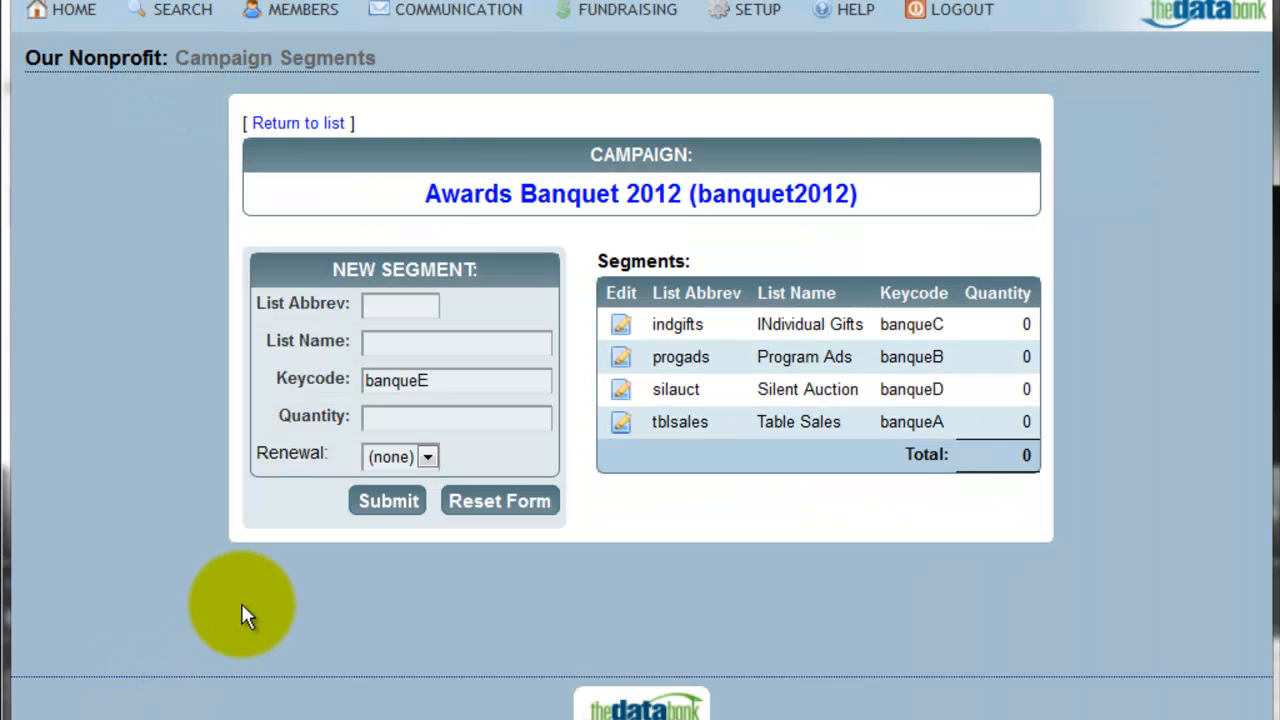
Review the Awards Banquet 2012 campaign's editable details and projections, and open its INdividual Gifts segment for editing
click(636, 207)
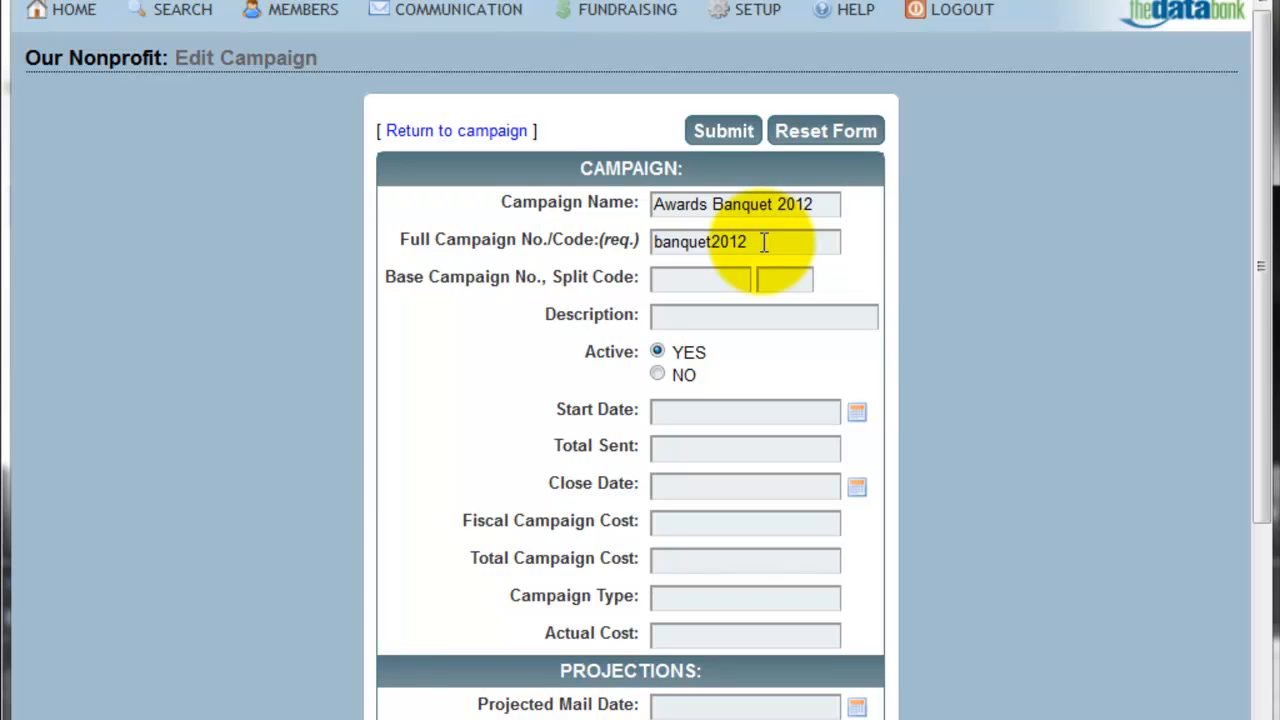
drag(1261, 252, 1266, 457)
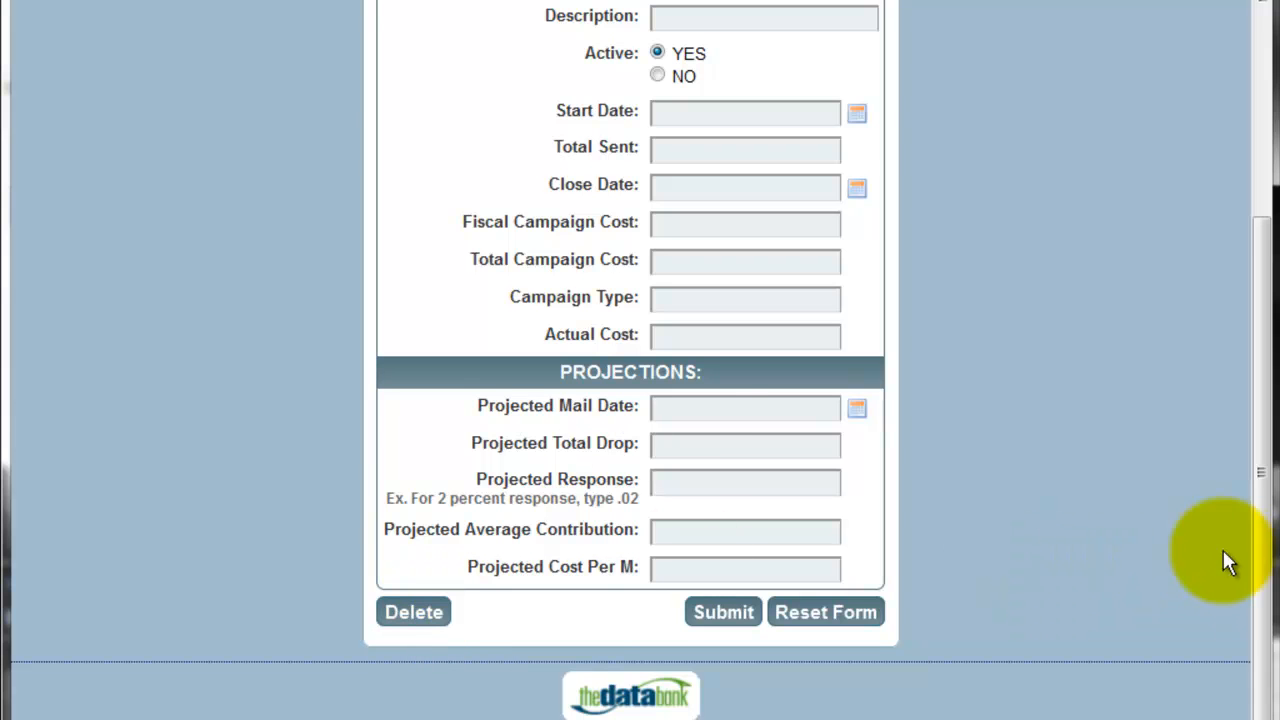
drag(1263, 586, 1248, 256)
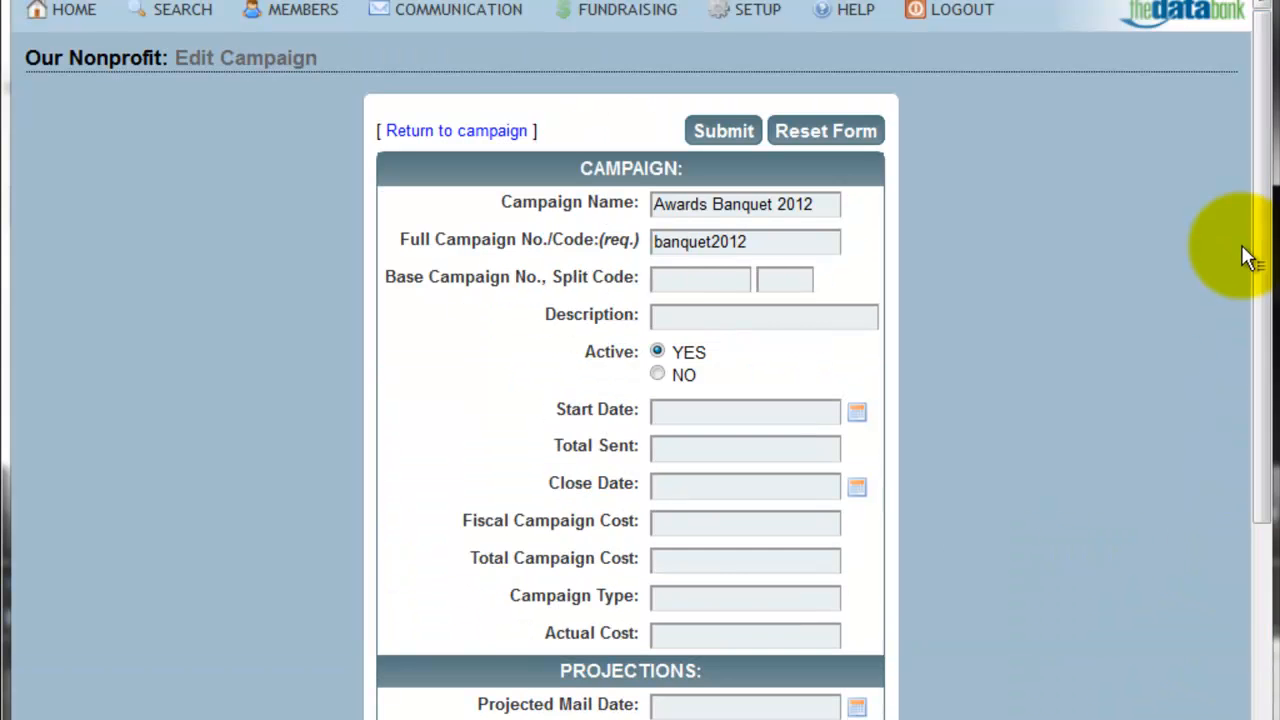
click(447, 133)
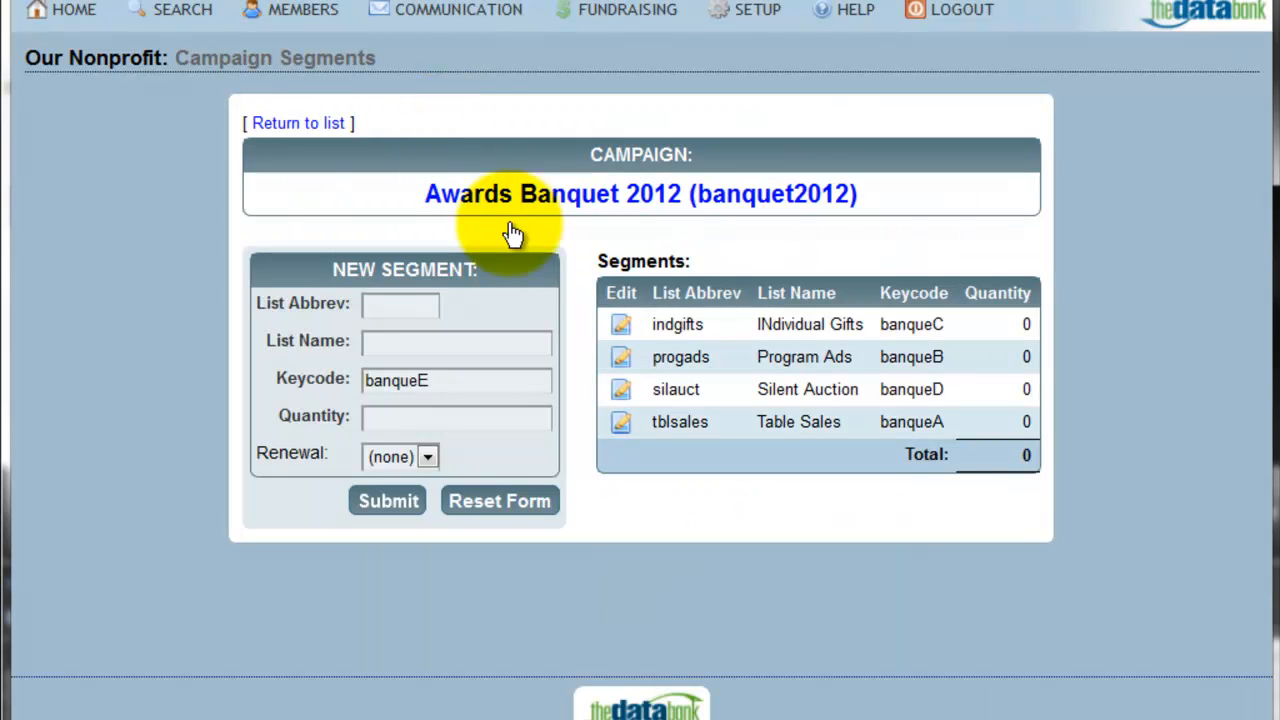
click(621, 333)
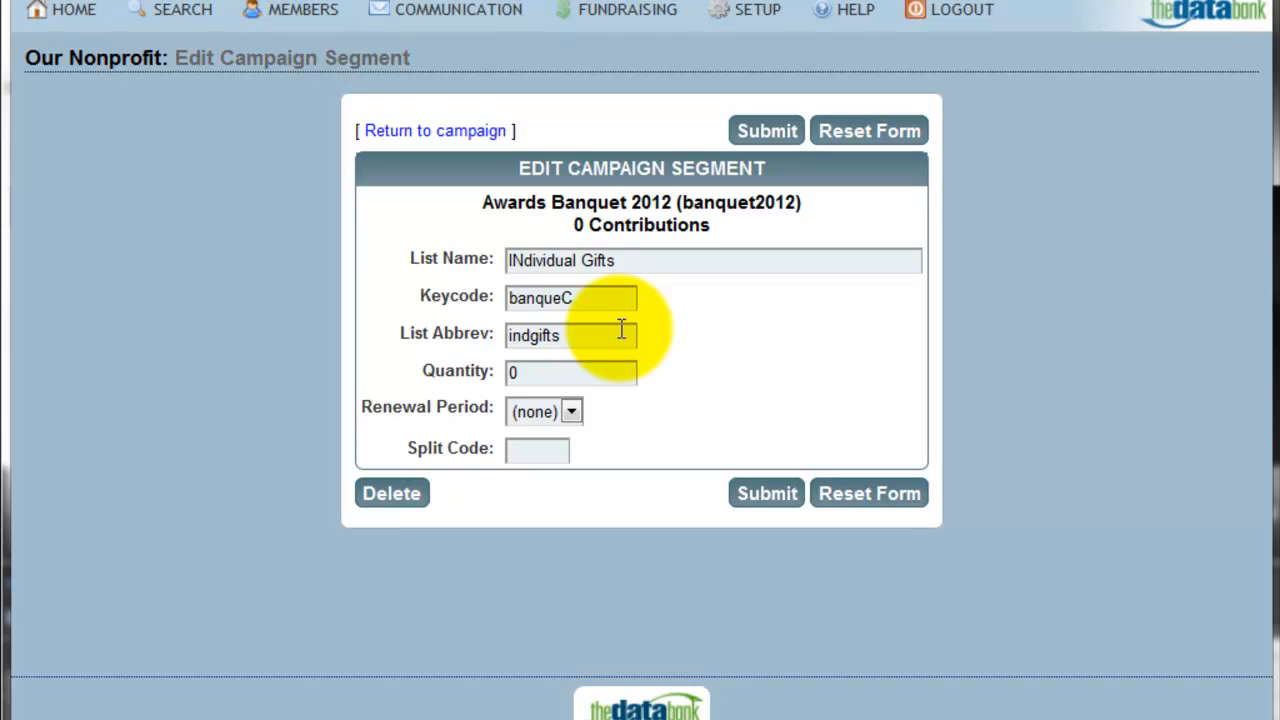